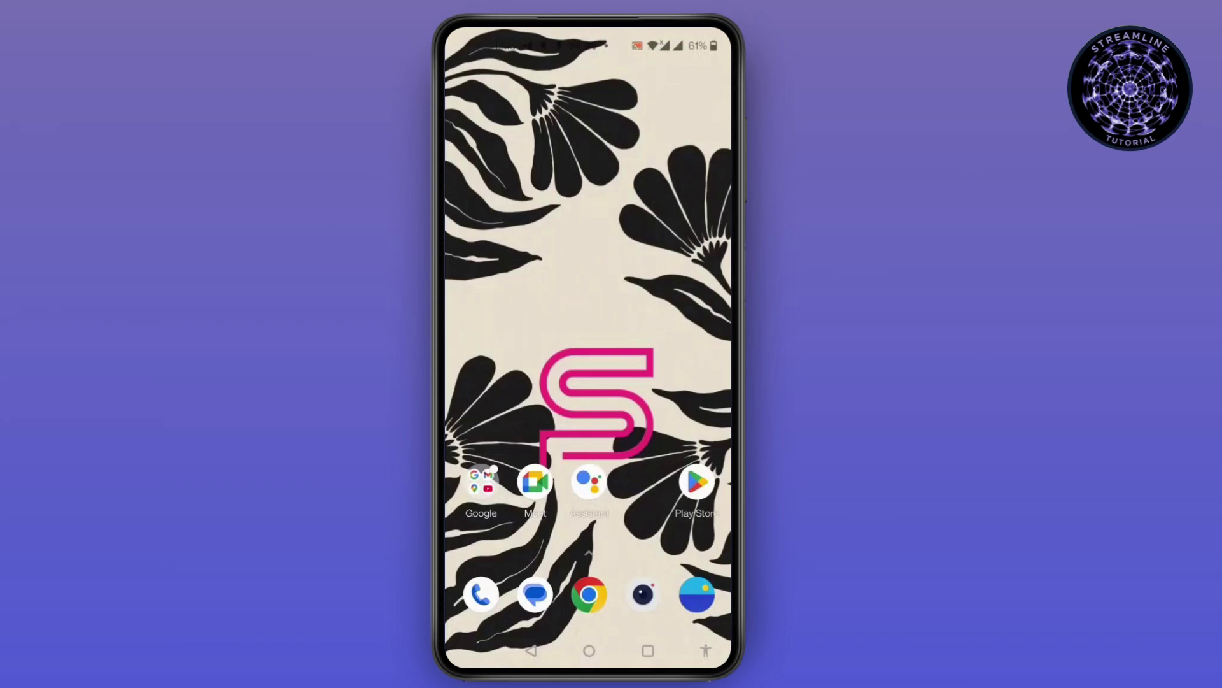
drag(589, 573, 589, 239)
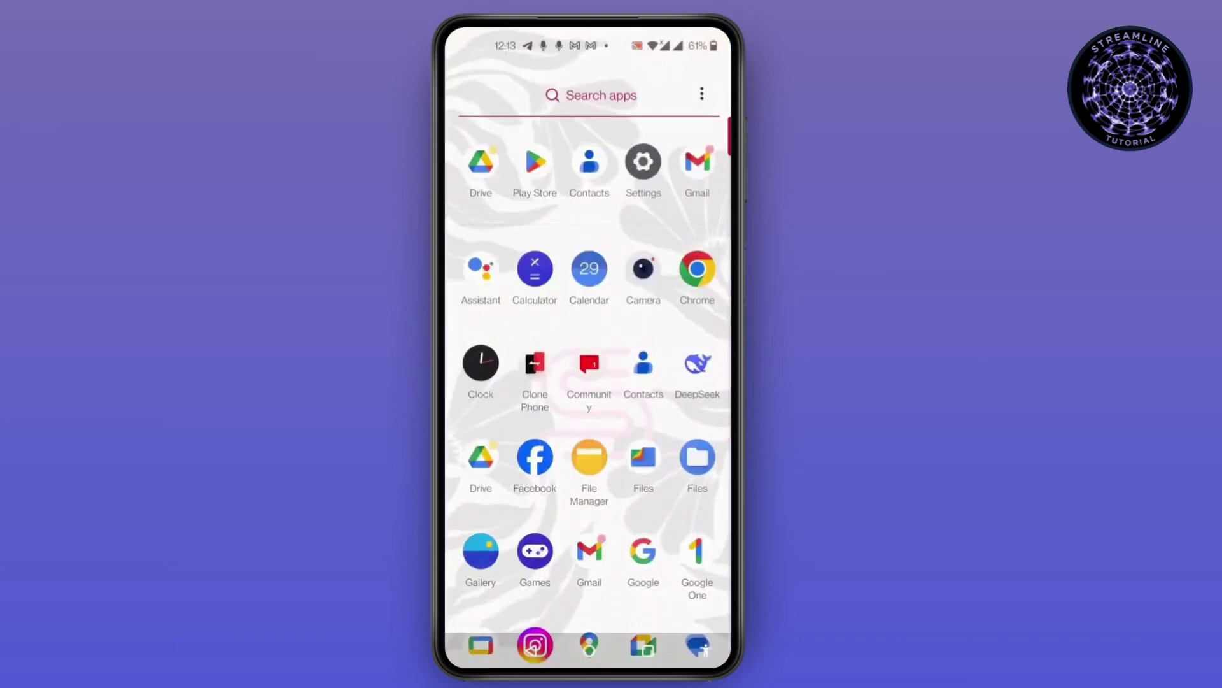
scroll(589, 363, down, 5)
Launch Telegram from the app list and reach the Settings page for account Hhjjbgg
click(643, 483)
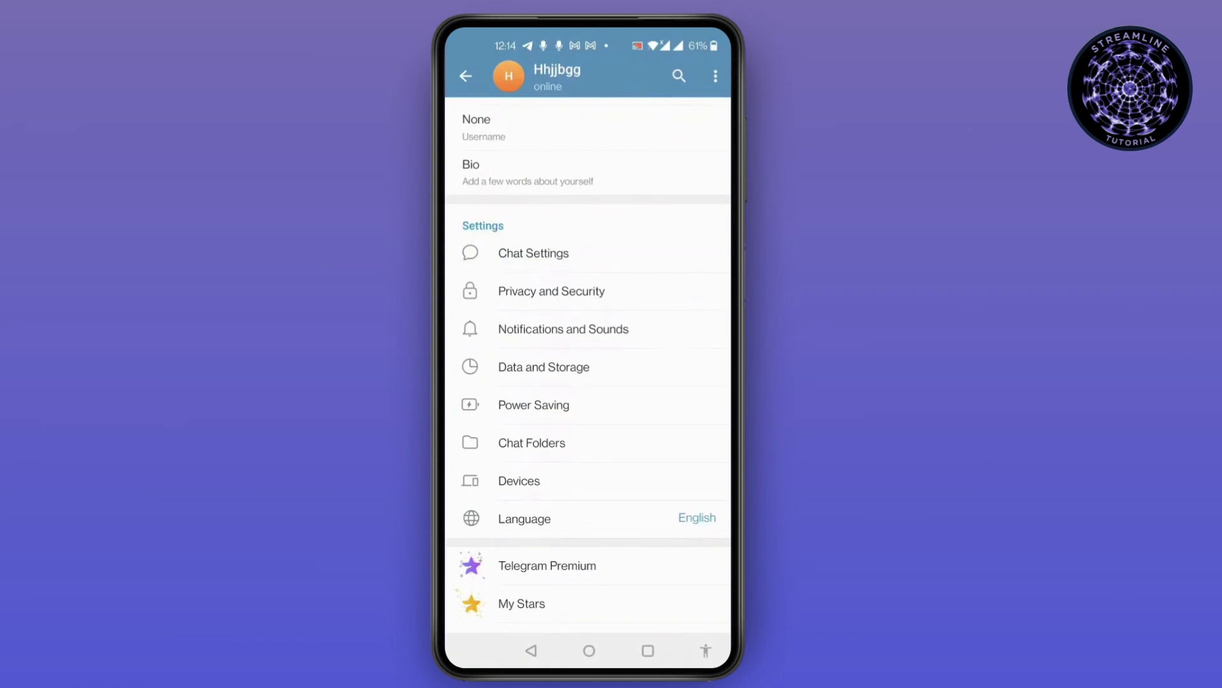
In Edit Info, clear the first name 'Hhjjbgg' so only a single dot remains
click(714, 76)
click(629, 80)
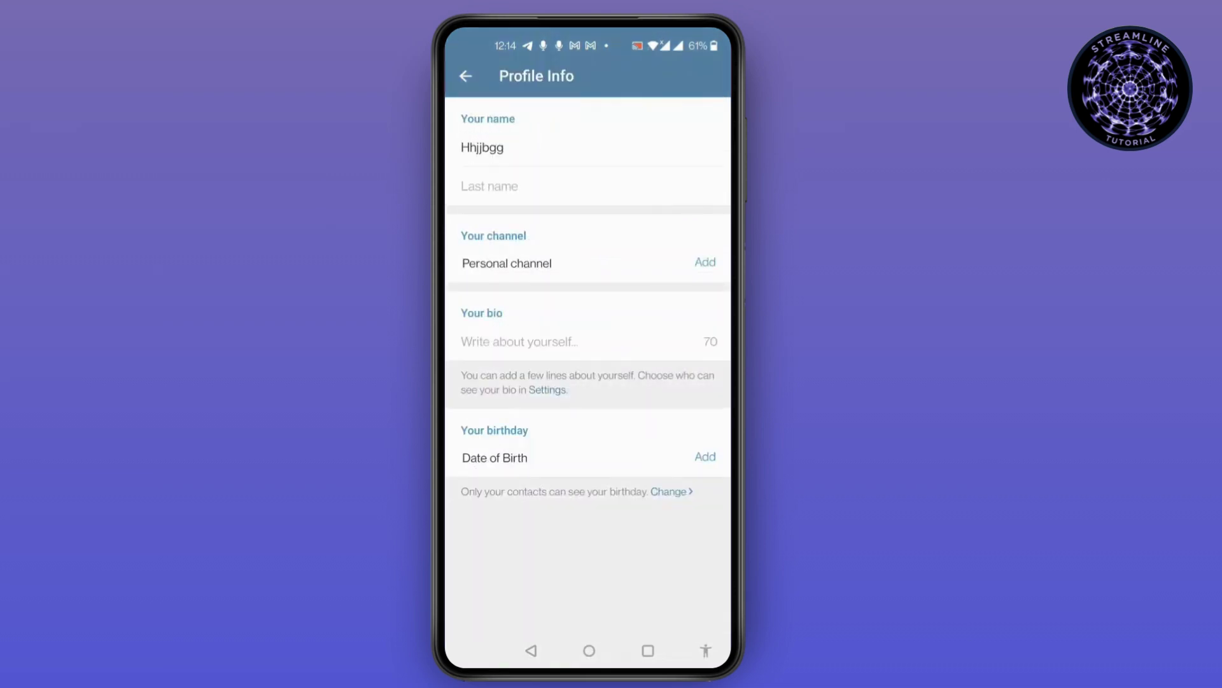
click(503, 153)
key(BackSpace)
key(BackSpace)
key(BackSpace)
key(BackSpace)
key(BackSpace)
key(BackSpace)
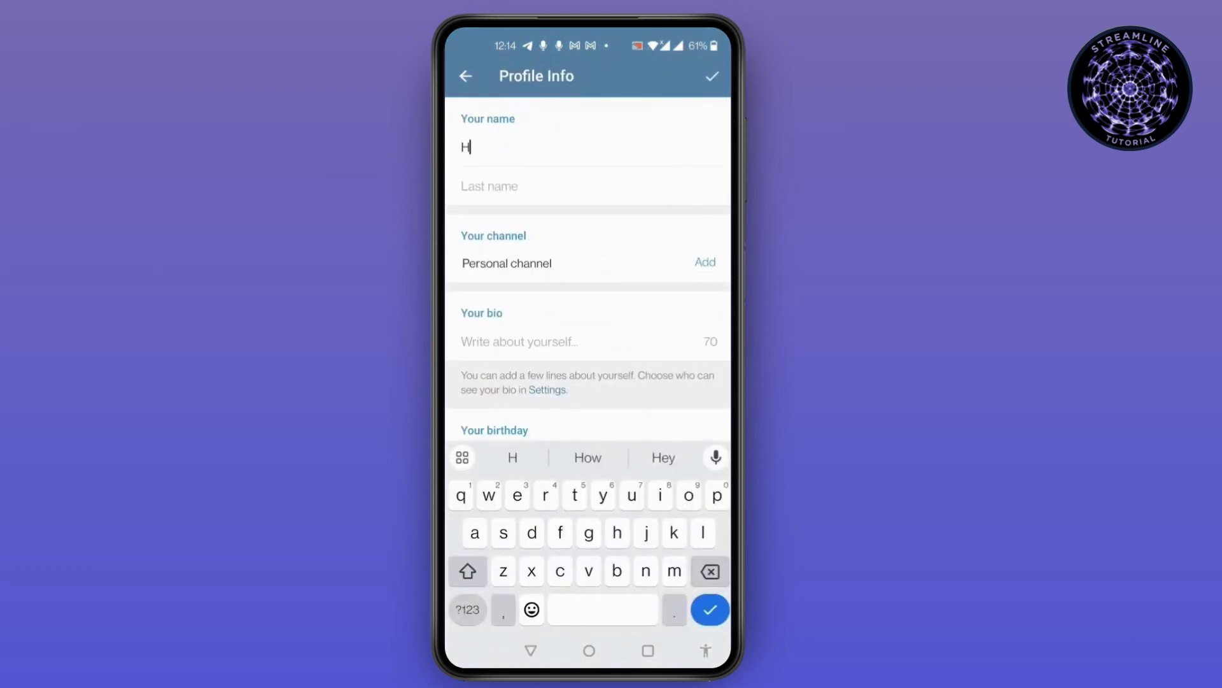
key(BackSpace)
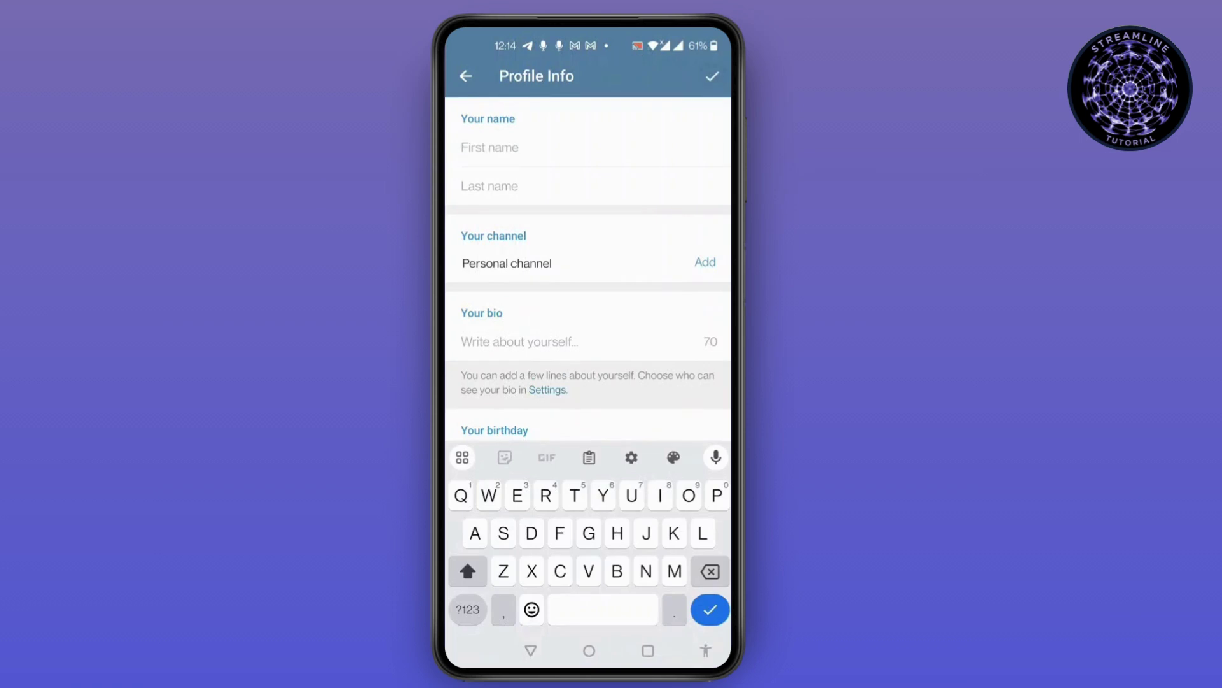
text(.)
click(712, 77)
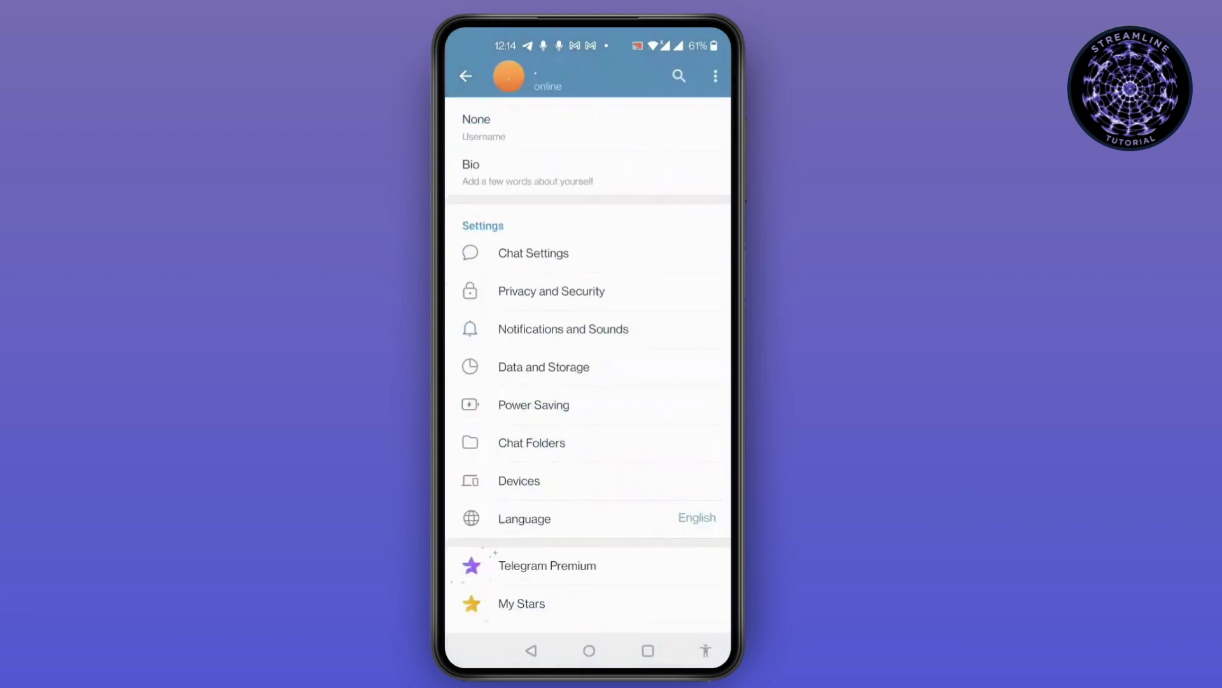